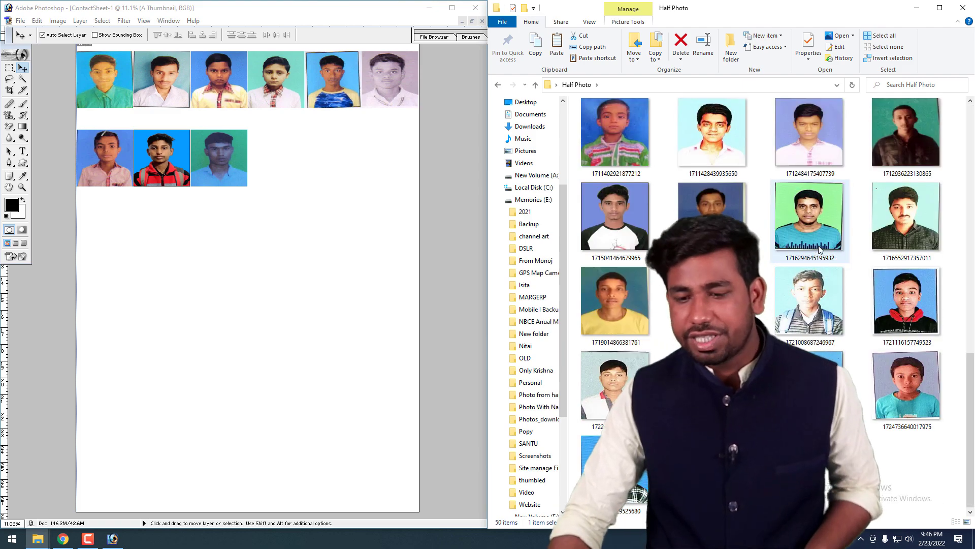
left_click(303, 167)
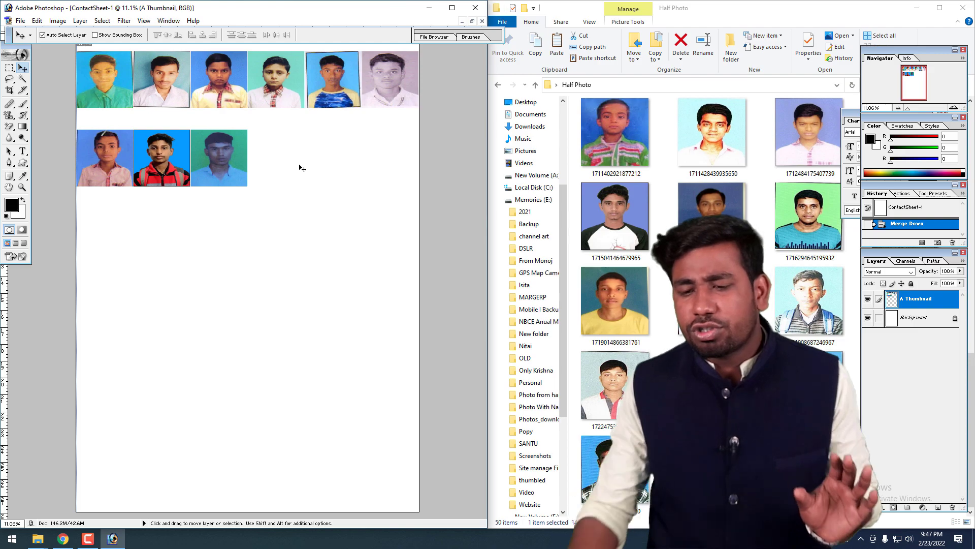
left_click(828, 28)
scroll(773, 210, "up", 5)
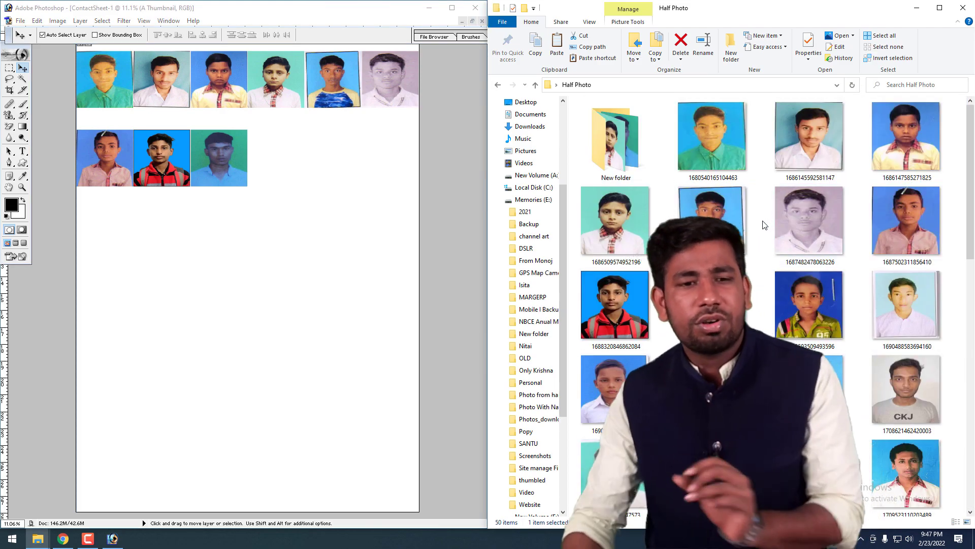
left_click(417, 187)
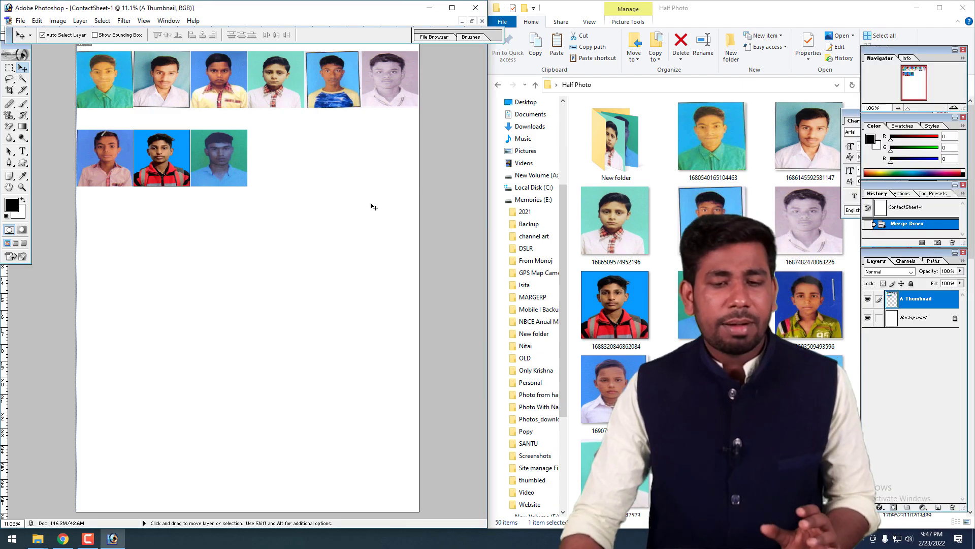
Step: Maximize the Photoshop window and close the existing contact sheet document without saving it
key("ctrl+0")
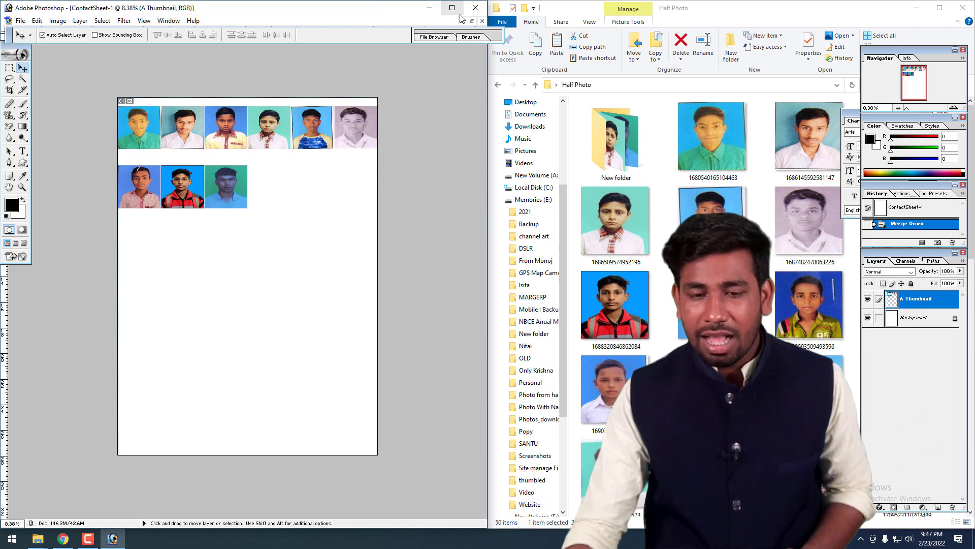
double_click(411, 2)
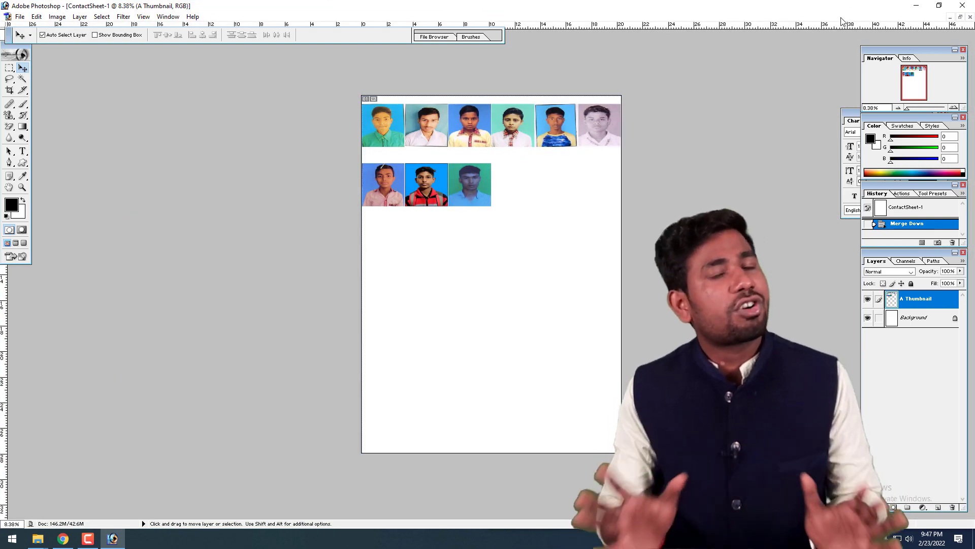
left_click(963, 5)
left_click(485, 204)
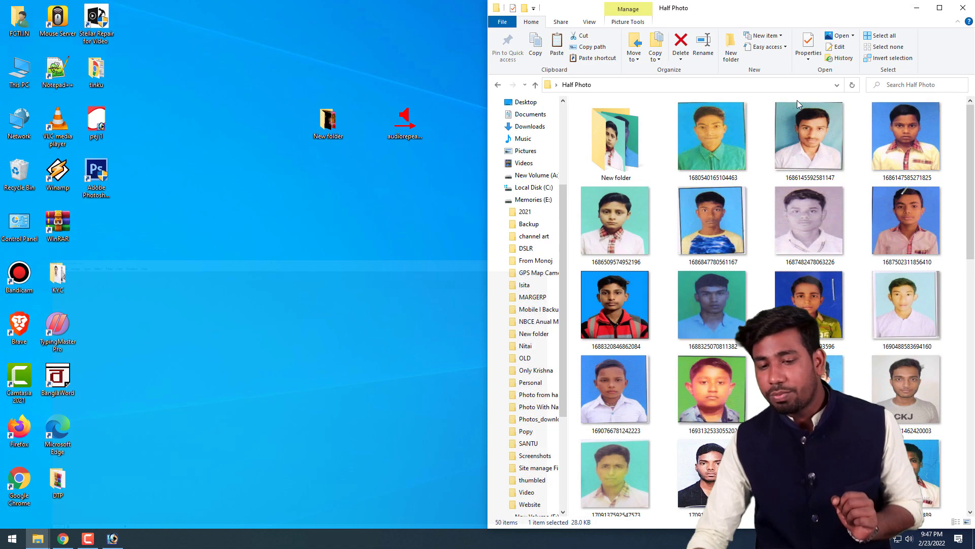
Step: Switch to the Half Photo folder in File Explorer and permanently delete the subfolder named New folder
left_click(915, 5)
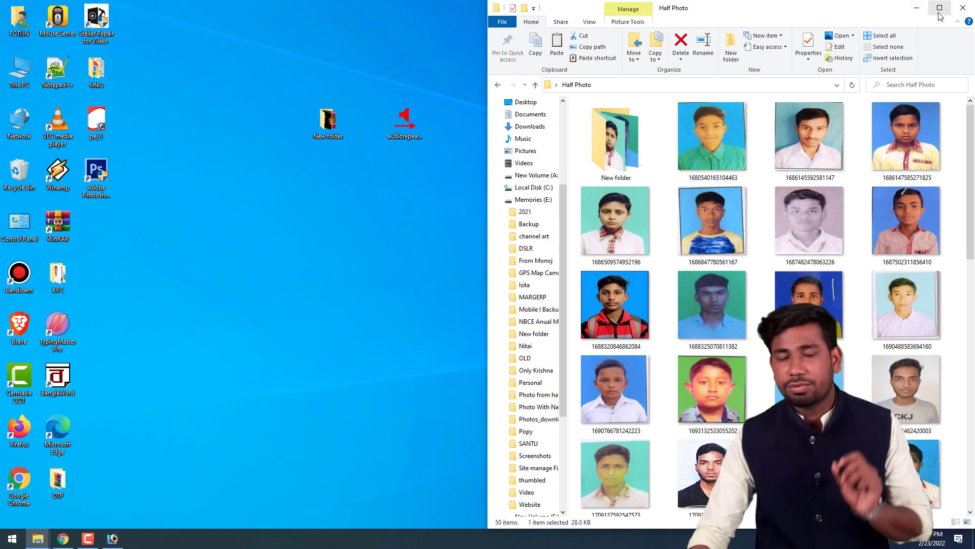
left_click(721, 148)
scroll(722, 150, "down", 5)
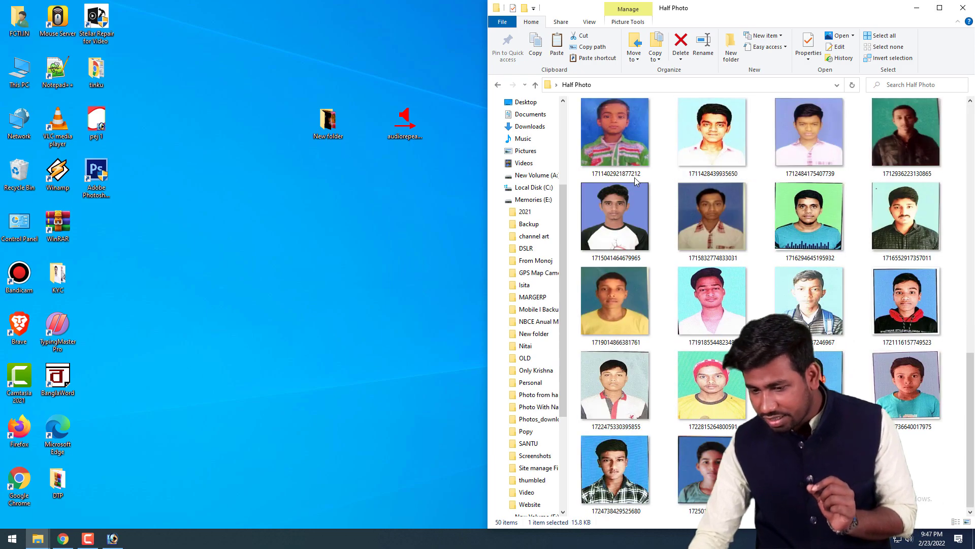
scroll(722, 150, "up", 5)
left_click(621, 139)
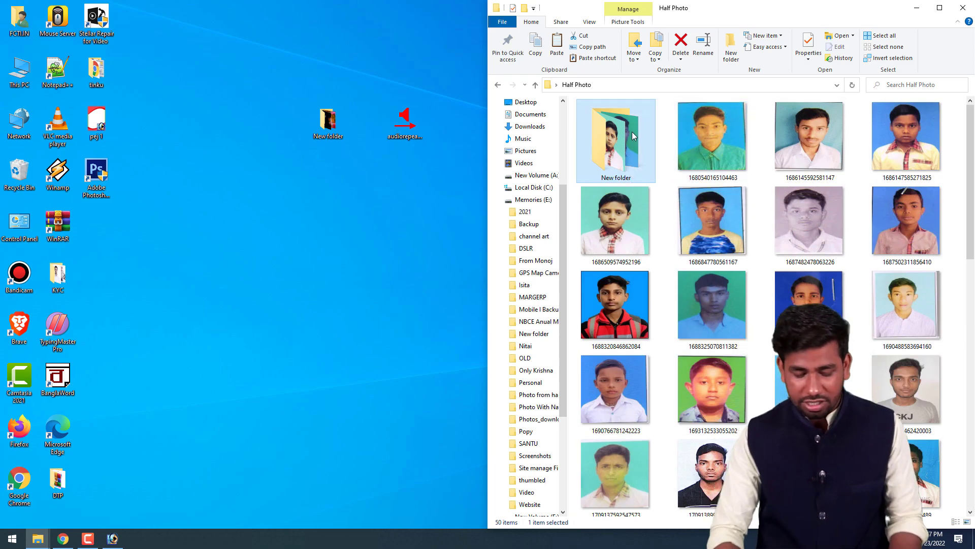
key("shift+Delete")
key("Return")
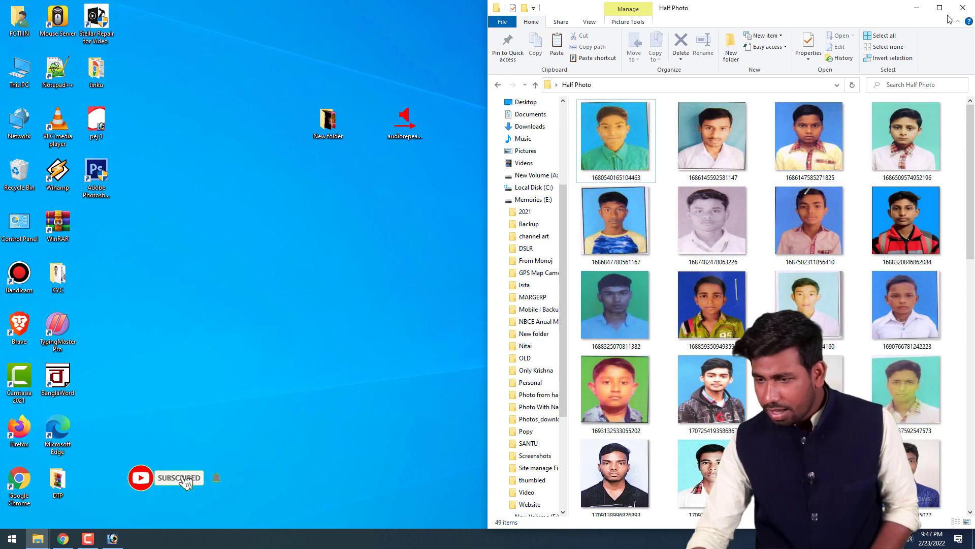
Step: Check the photos and the item count of the Half Photo folder in a maximized window, and minimize it
left_click(939, 8)
left_click(287, 215)
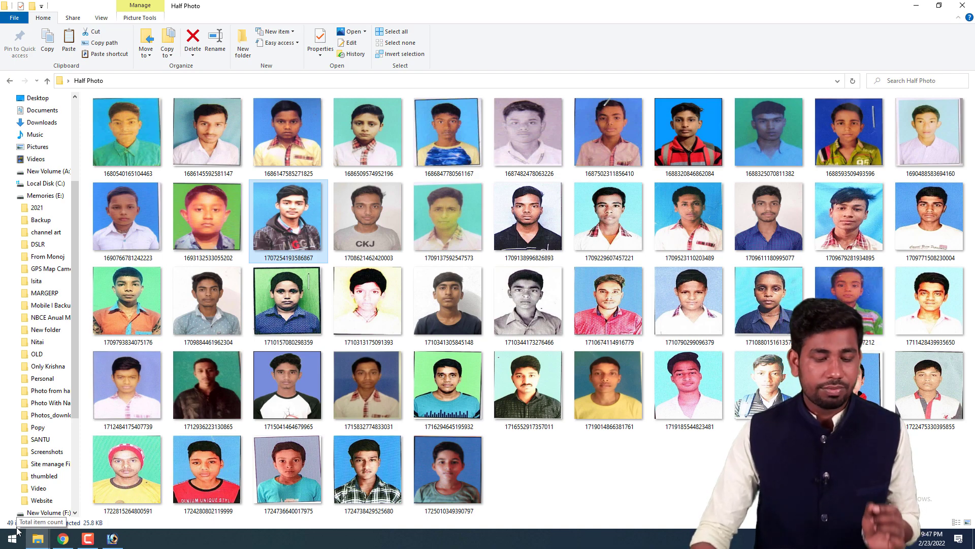
left_click(574, 473)
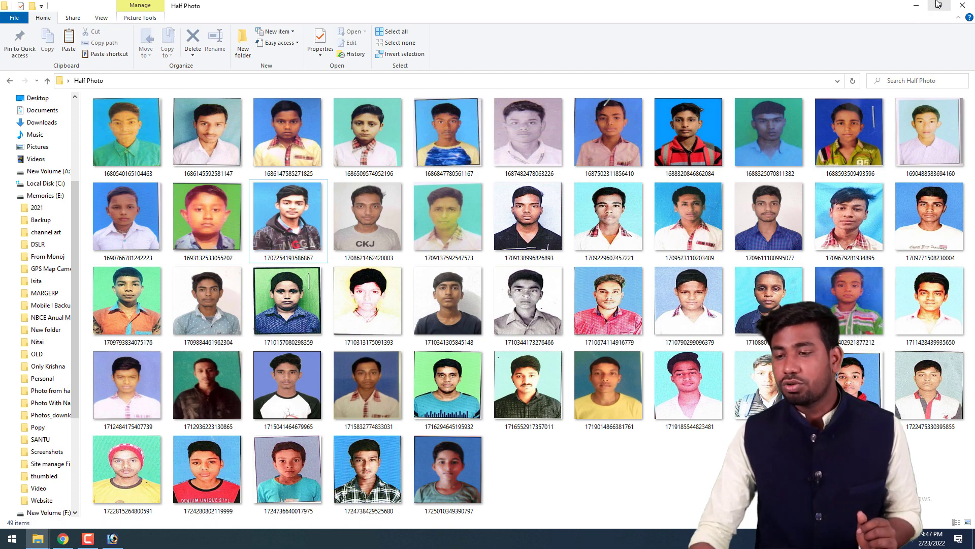
left_click(908, 6)
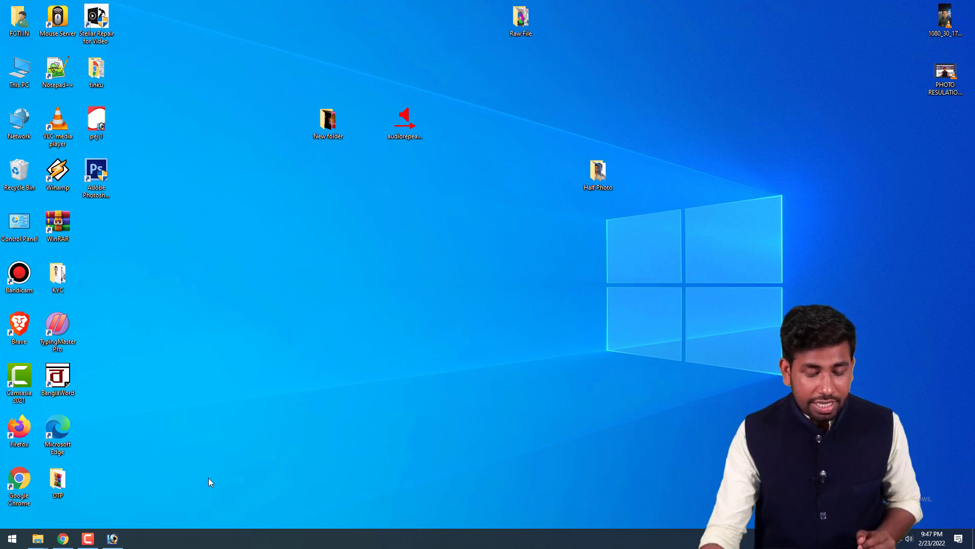
Step: Switch back to Photoshop and start the Contact Sheet II automation
left_click(113, 540)
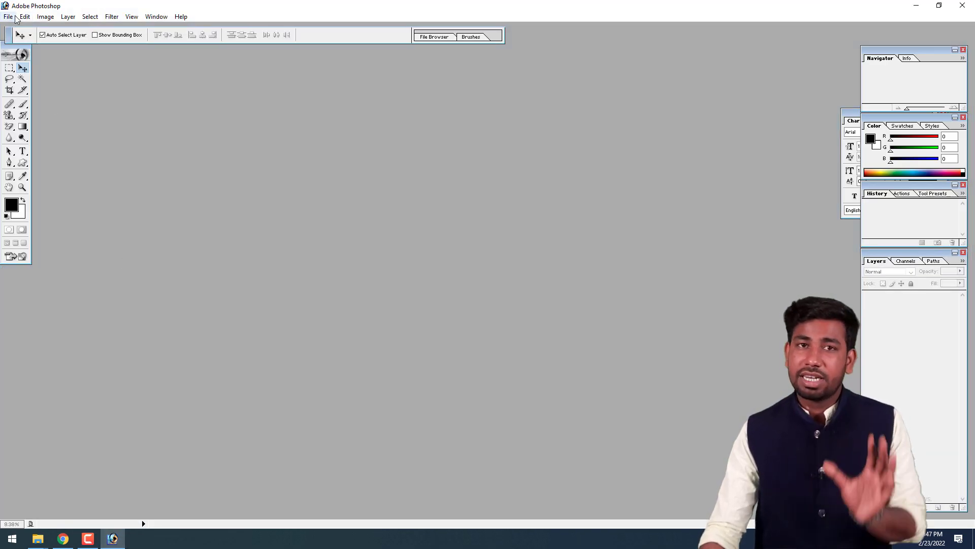
left_click(8, 18)
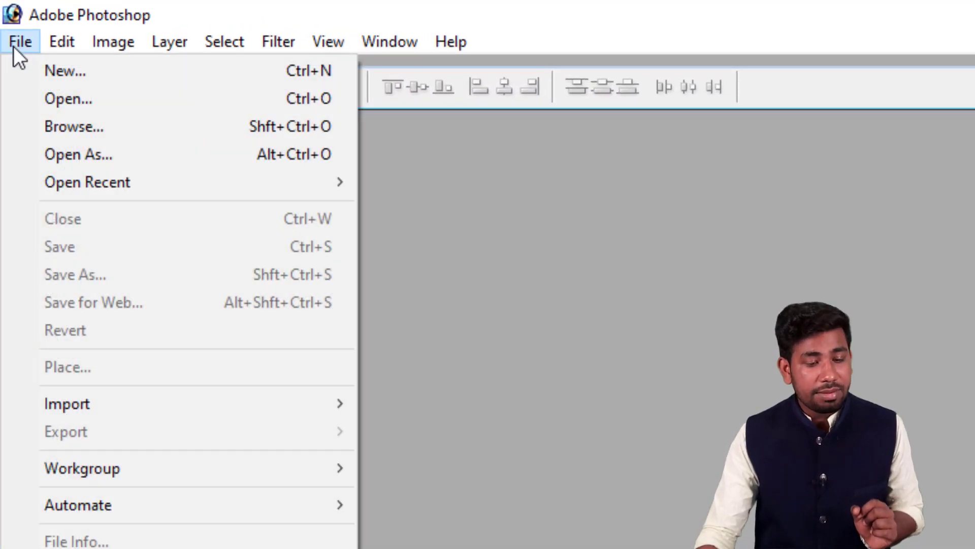
mouse_move(86, 501)
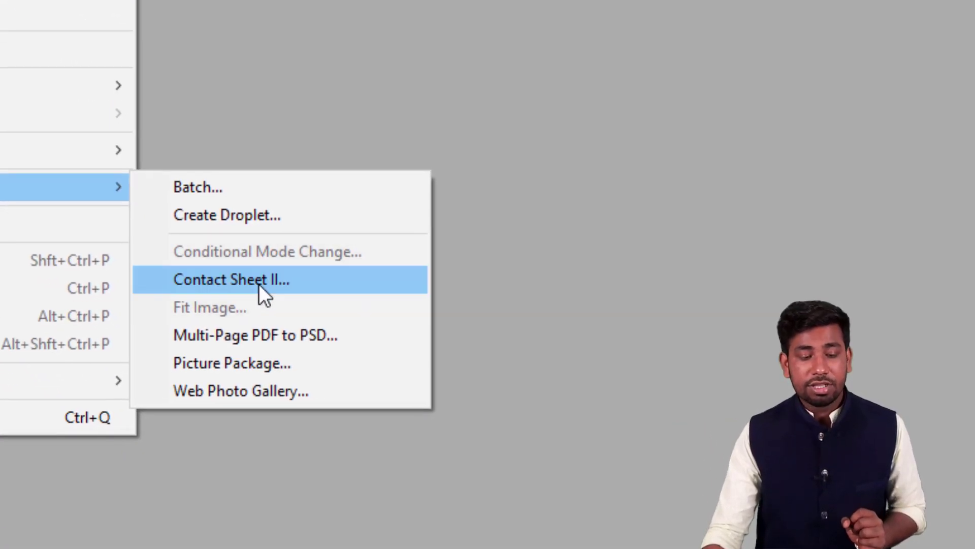
left_click(288, 281)
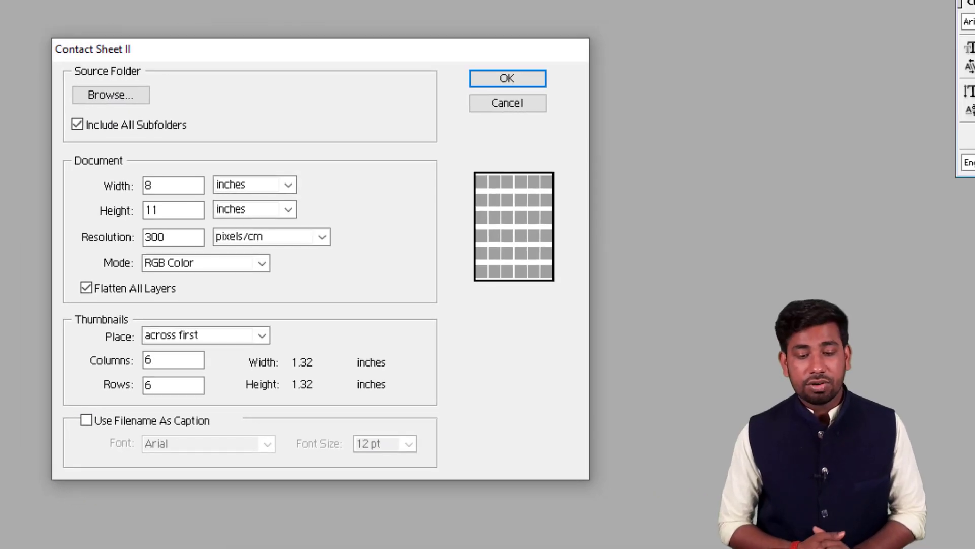
Step: Choose the Half Photo folder on the Desktop as the source folder for the contact sheet
left_click(127, 91)
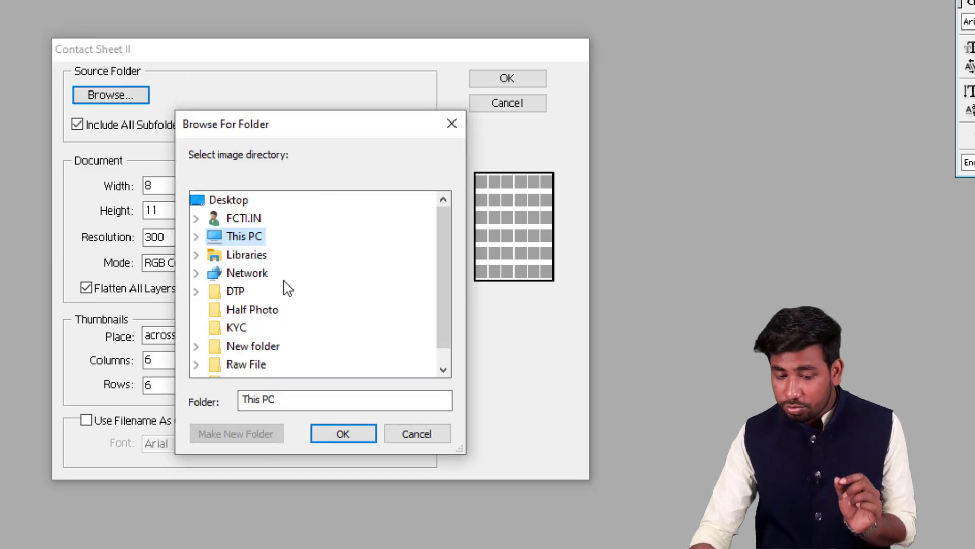
left_click(261, 310)
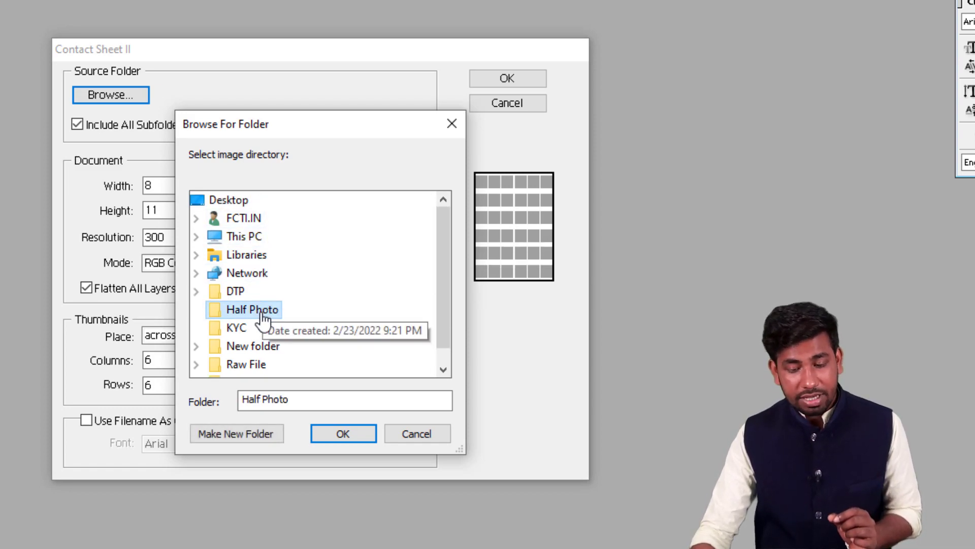
left_click(242, 203)
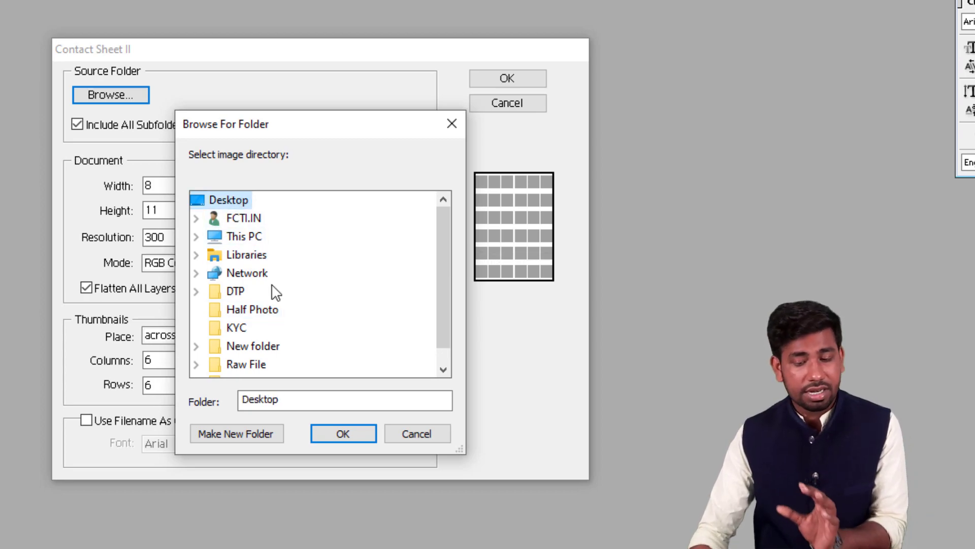
left_click(254, 312)
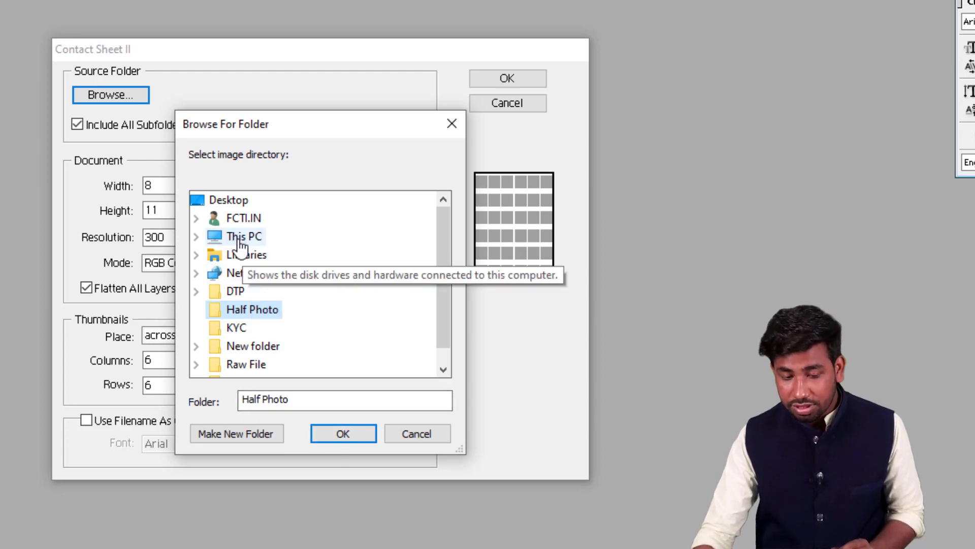
double_click(243, 218)
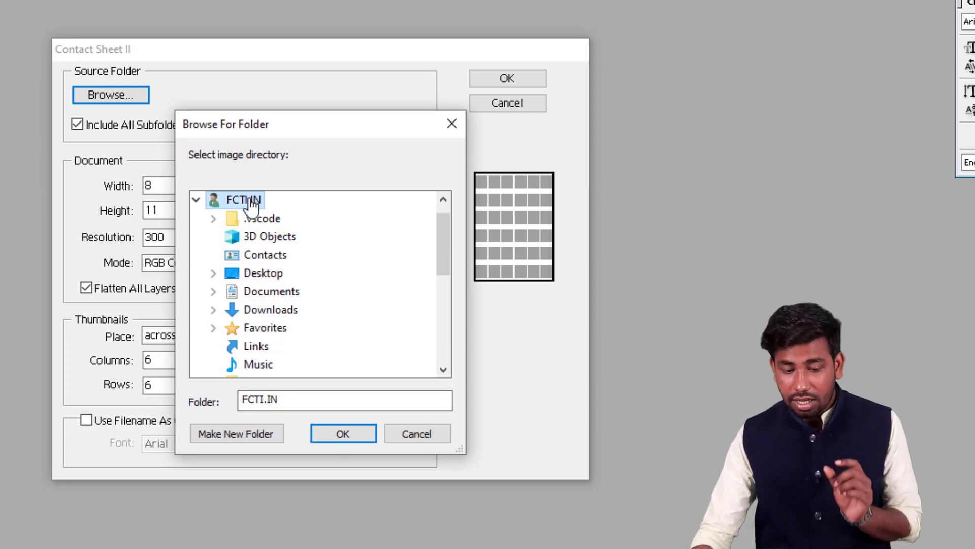
double_click(267, 277)
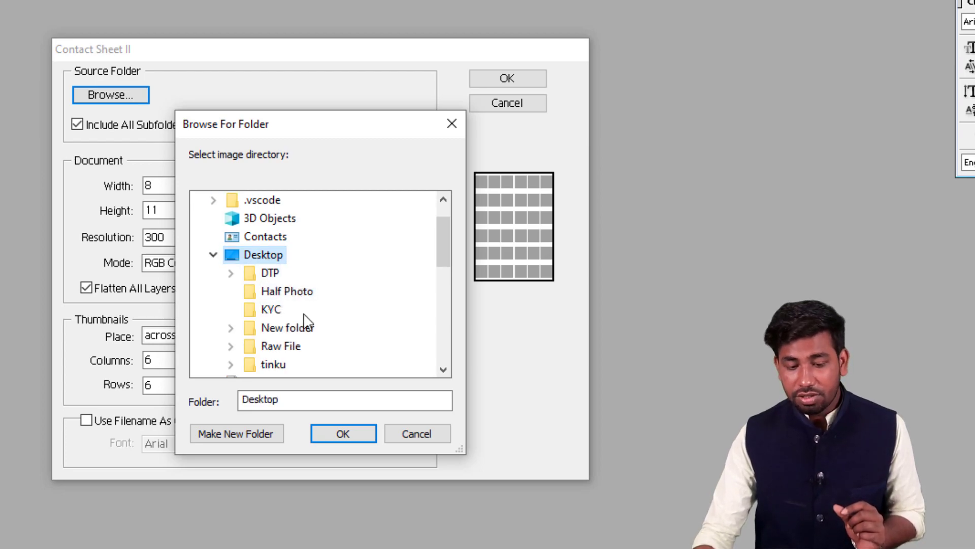
left_click(284, 298)
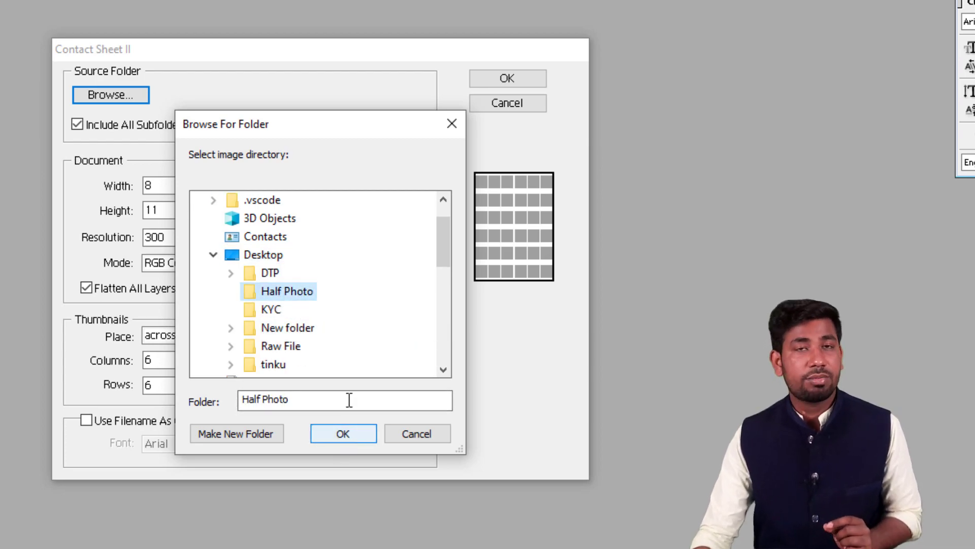
left_click(340, 430)
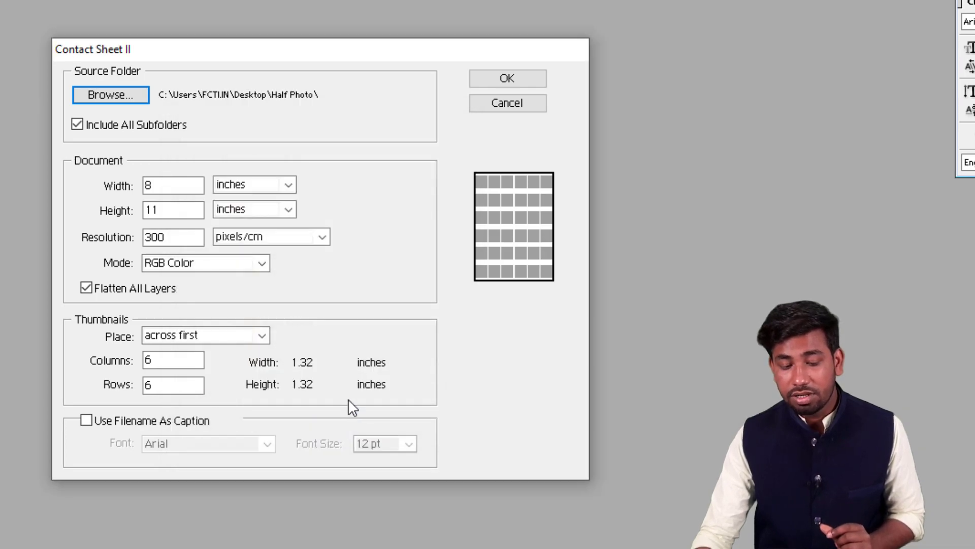
Step: Examine the contact sheet's document size, the available width units and the resolution setting
left_click(179, 182)
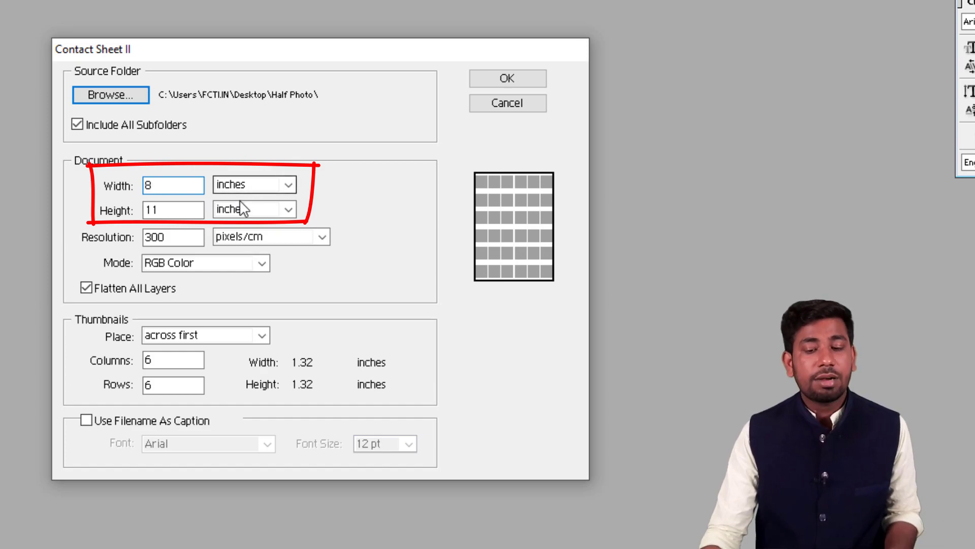
left_click(249, 185)
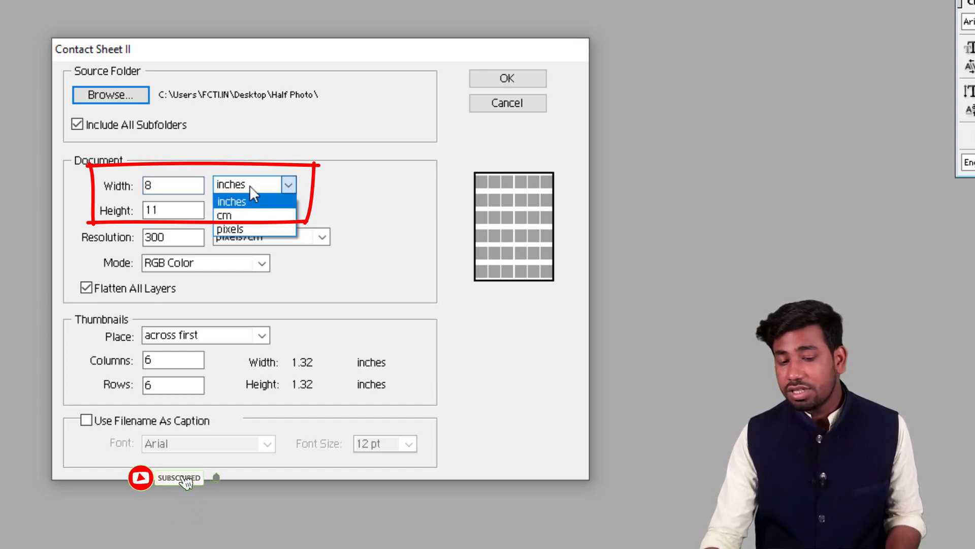
left_click(247, 184)
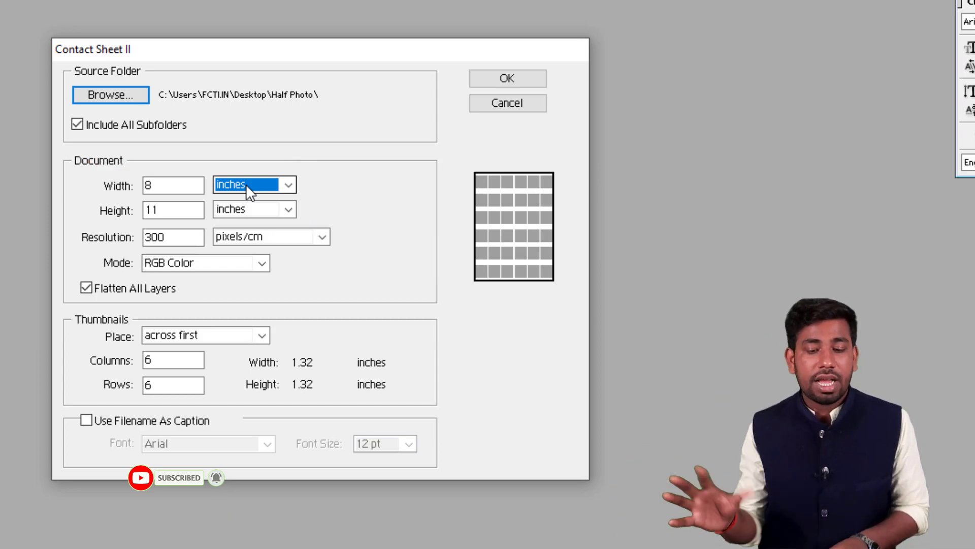
left_click(175, 243)
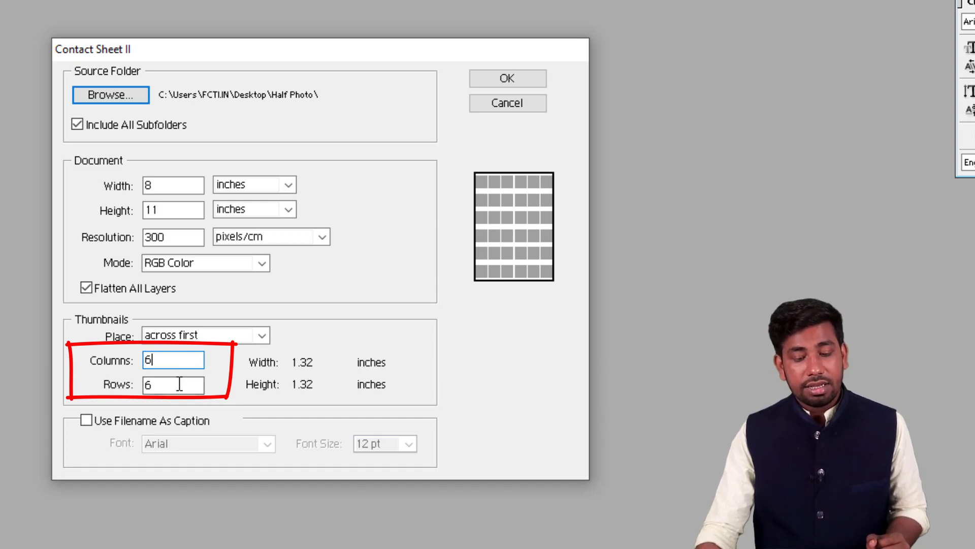
Step: Leave filename captions turned off and generate the contact sheets from the selected folder
left_click(128, 423)
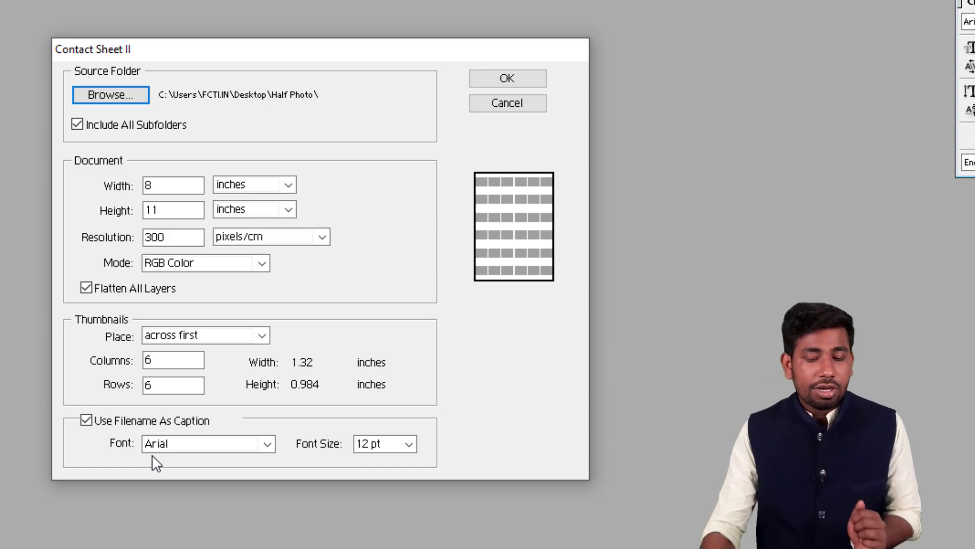
left_click(87, 421)
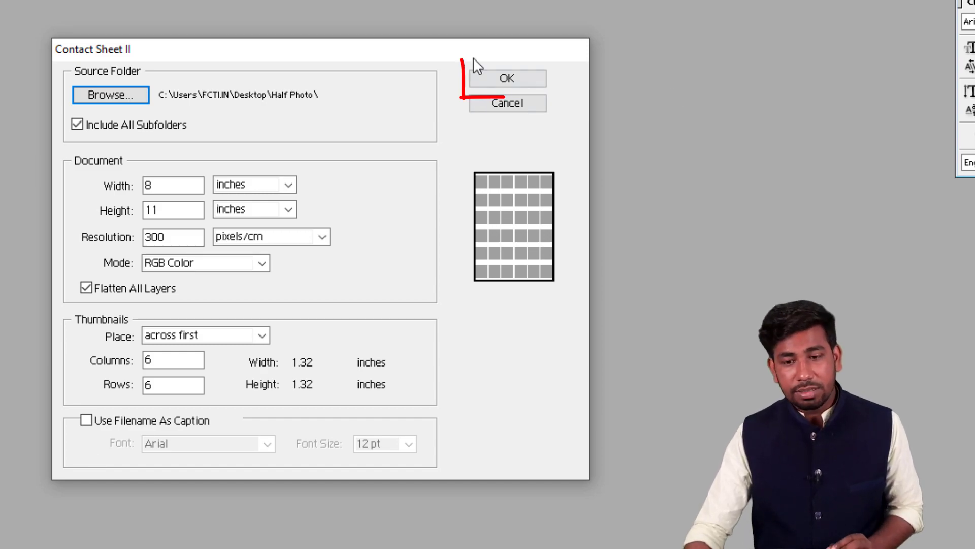
left_click(507, 81)
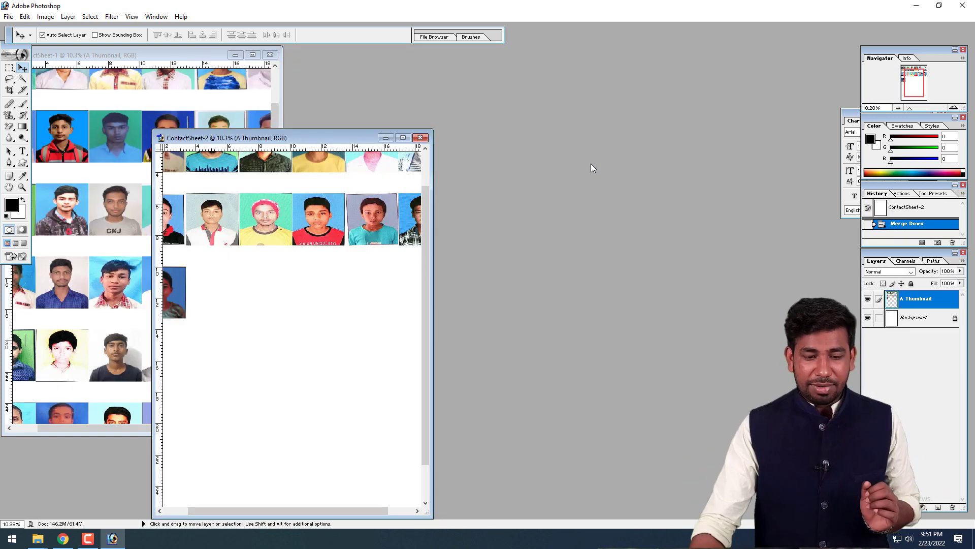
Step: Move the ContactSheet-2 and ContactSheet-1 windows apart so both generated sheets stand side by side
scroll(401, 300, "up", 3)
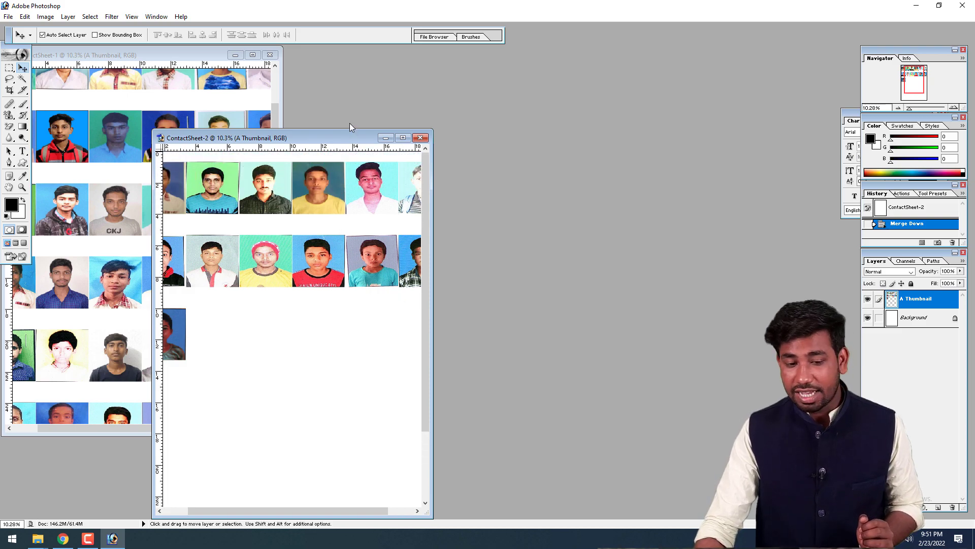
left_click_drag(343, 137, 717, 103)
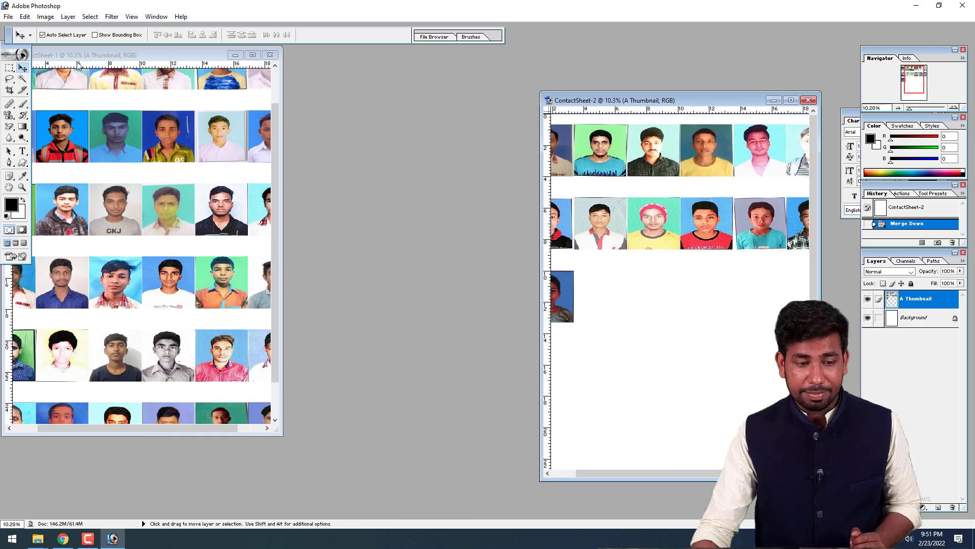
left_click(95, 57)
left_click_drag(95, 57, 223, 65)
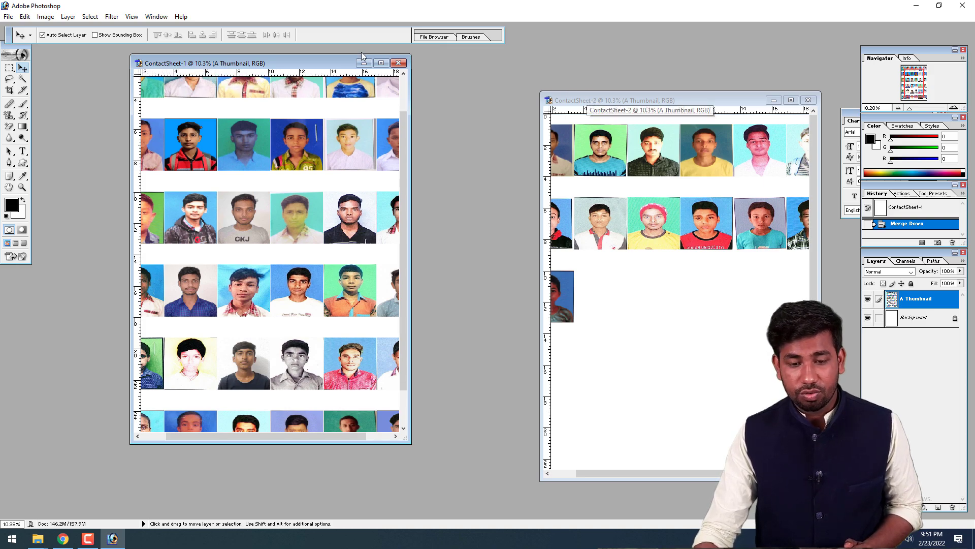
Step: Inspect the whole ContactSheet-1 page fitted to the screen, and the whole ContactSheet-2 page in a maximized window
left_click(381, 62)
key("ctrl+0")
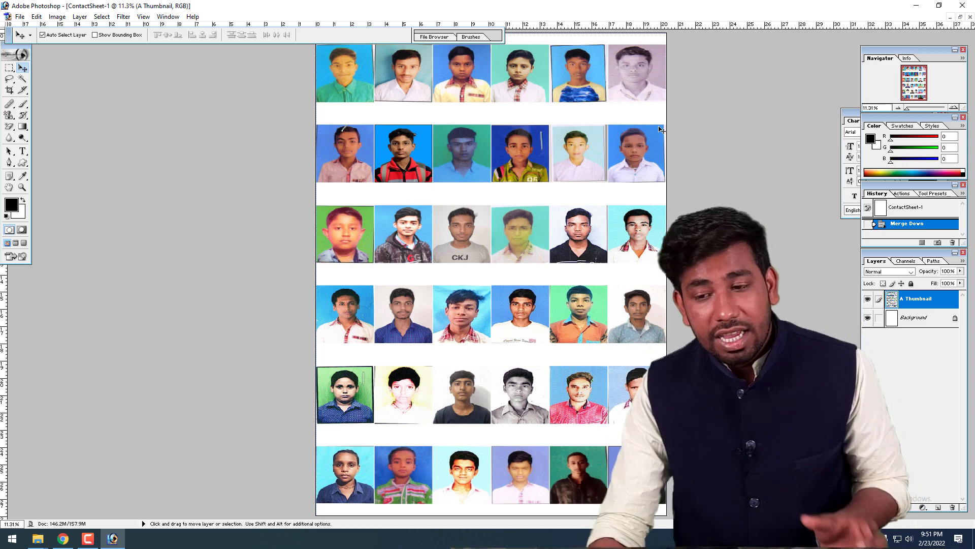
left_click(960, 17)
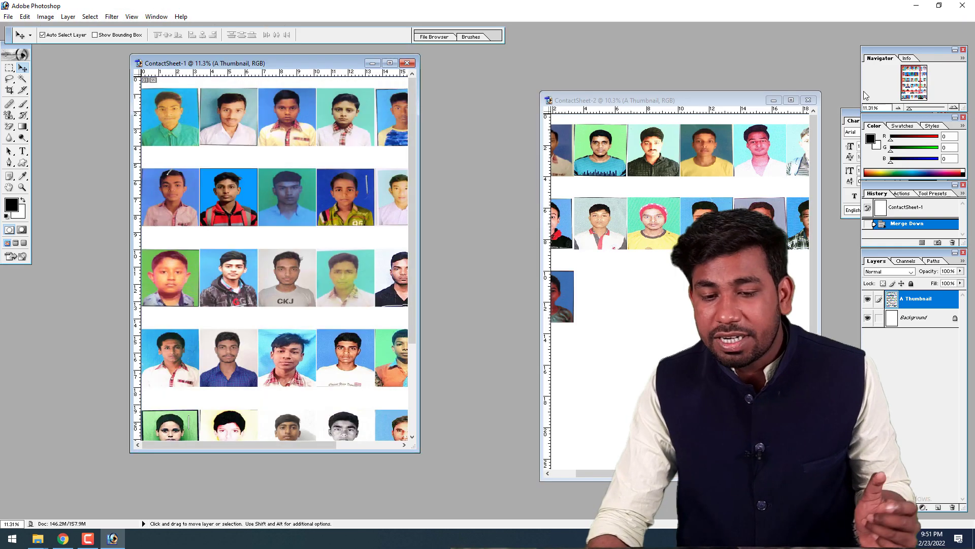
left_click(684, 104)
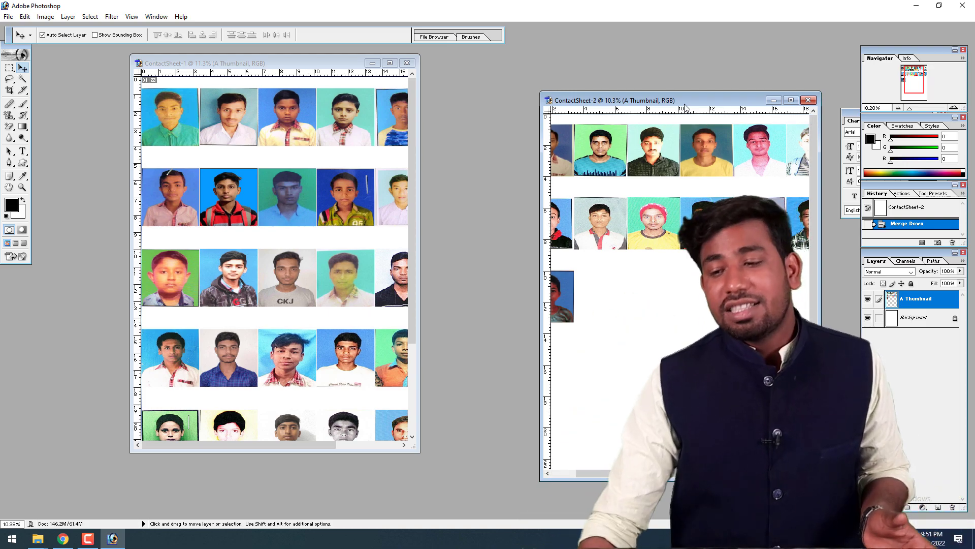
double_click(663, 97)
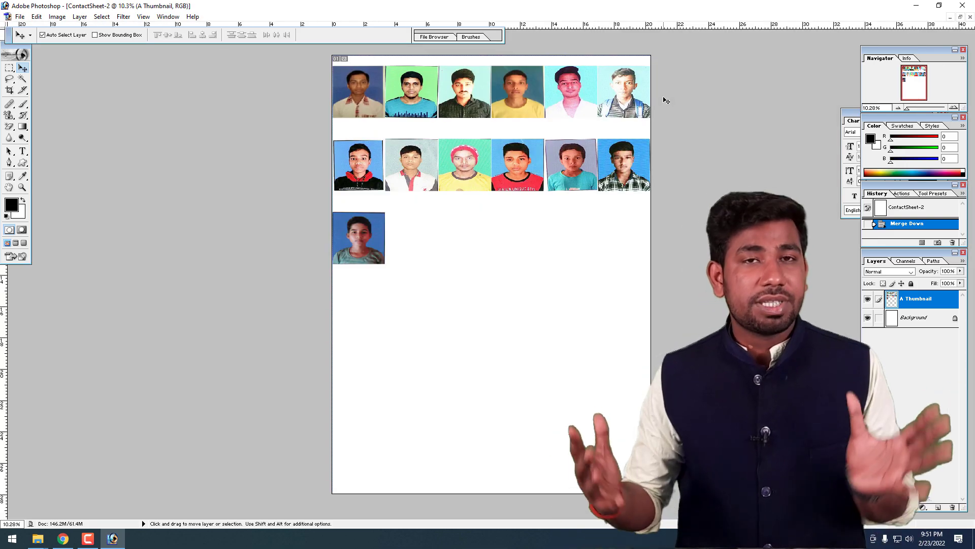